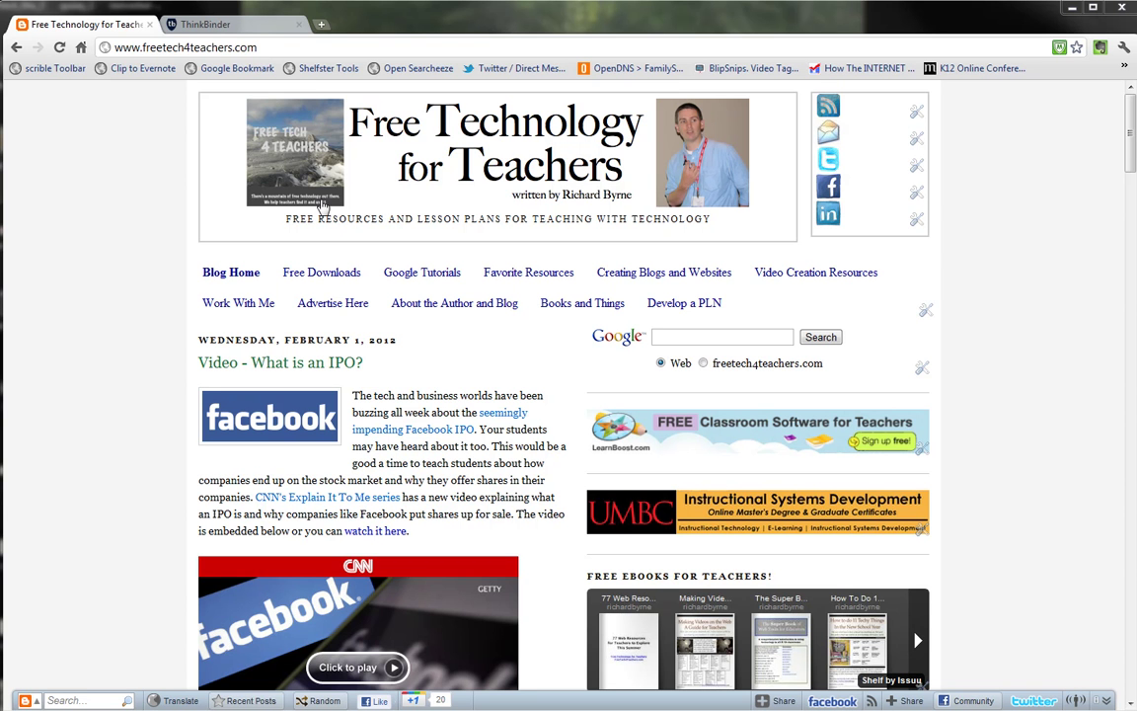
Switch to the ThinkBinder tab so the thinkbinder.com home page is showing
left_click(246, 28)
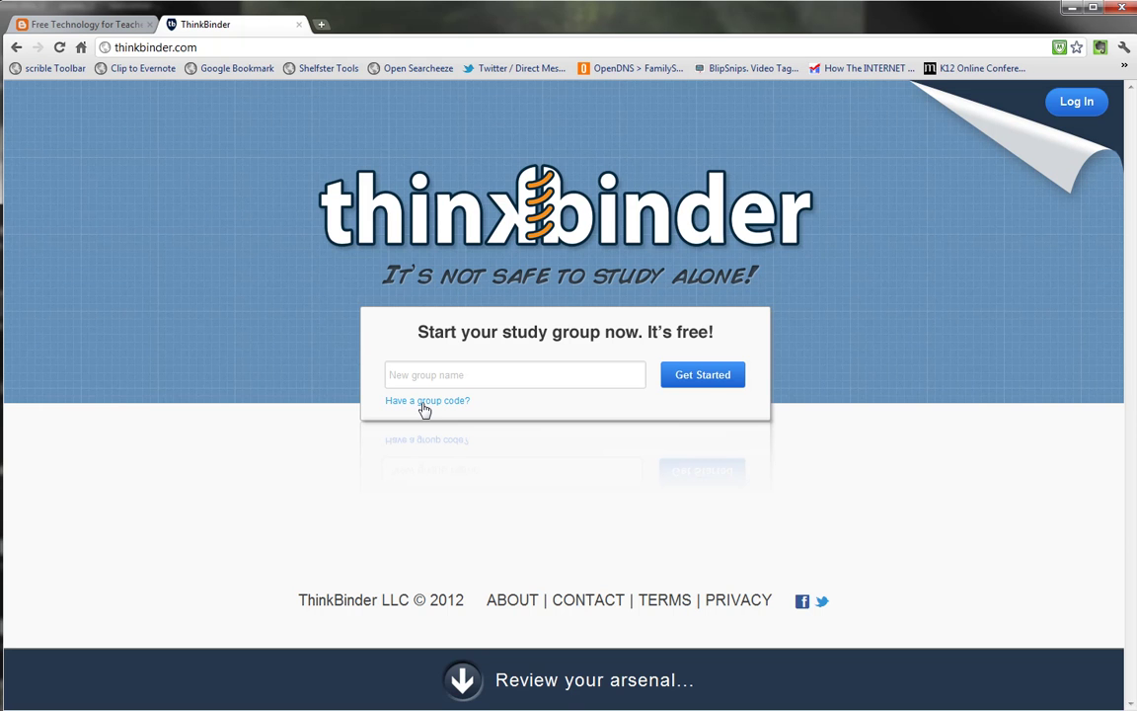
Create a new study group named 'freetech4teachers'
left_click(486, 378)
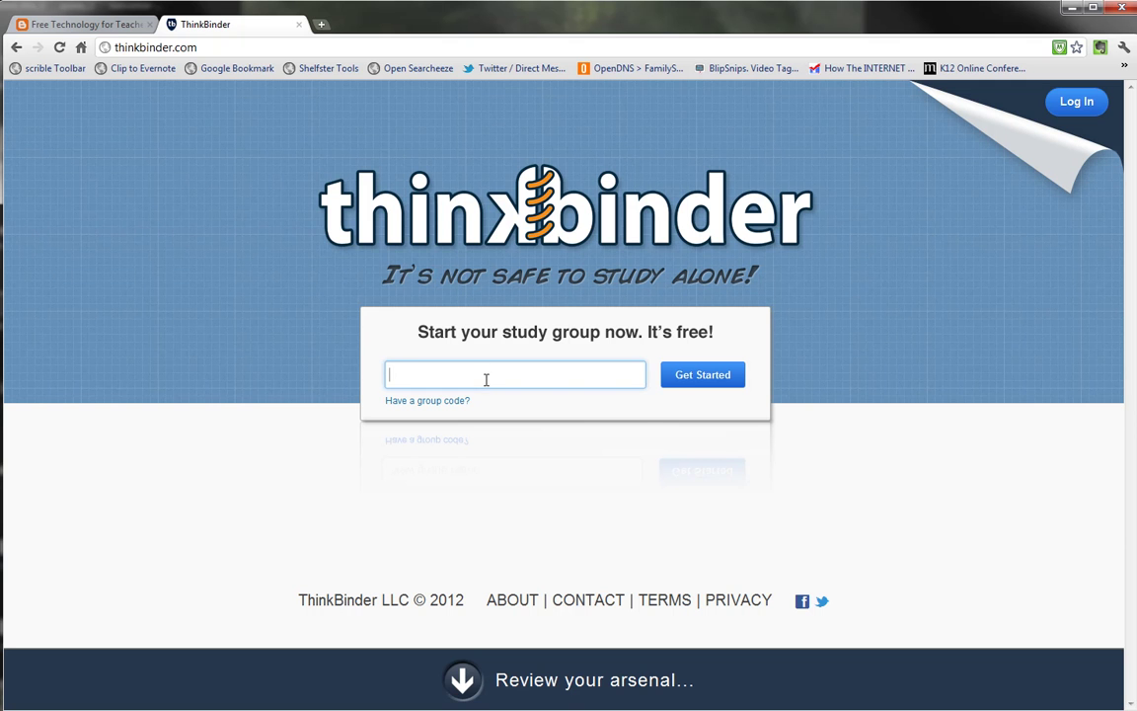
type("freetech4teachers")
left_click(686, 379)
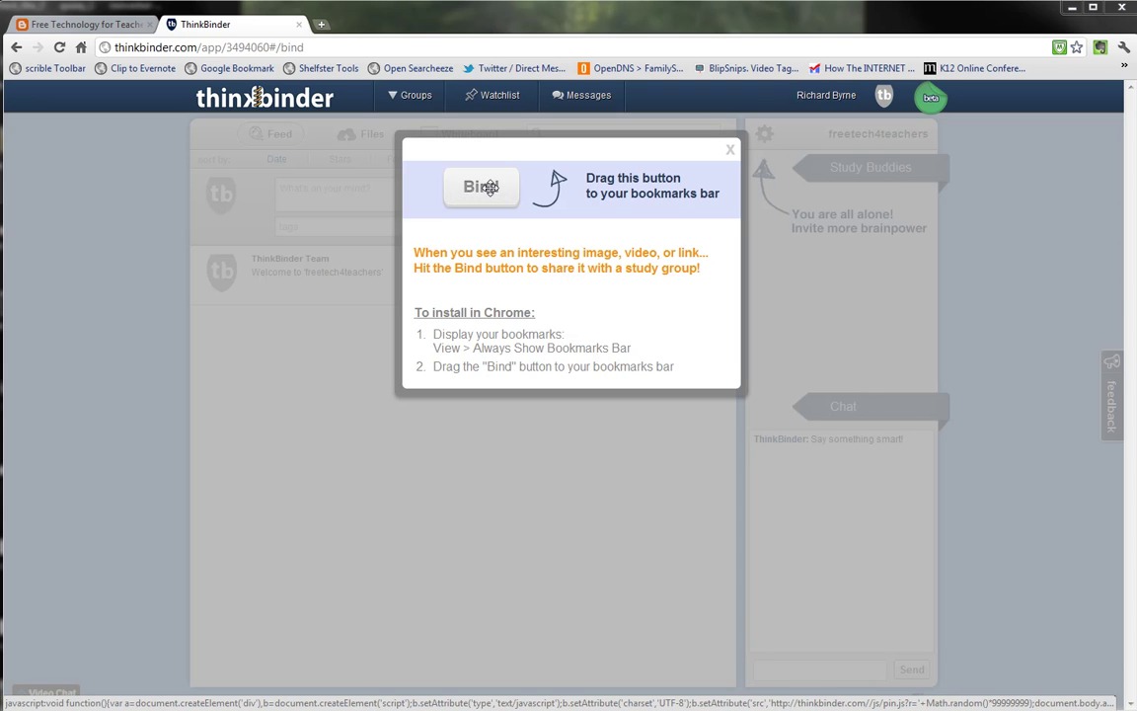
Add the Bind bookmarklet to the bookmarks bar and dismiss the install tip
left_click_drag(489, 190, 188, 69)
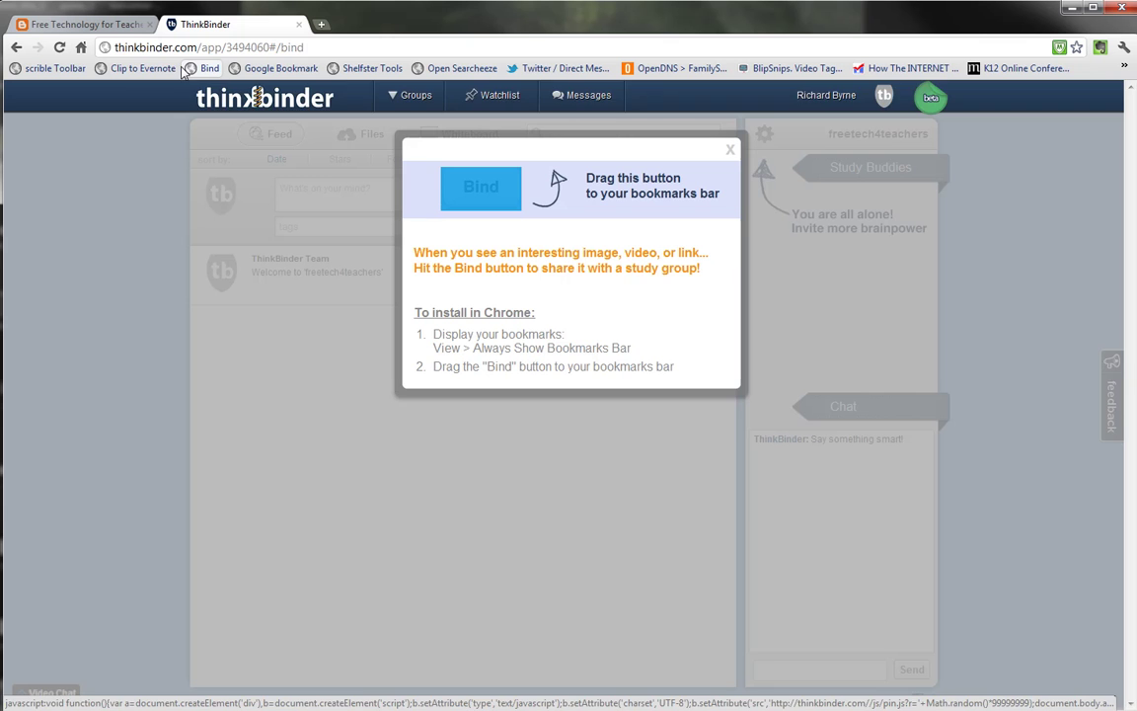
left_click(730, 150)
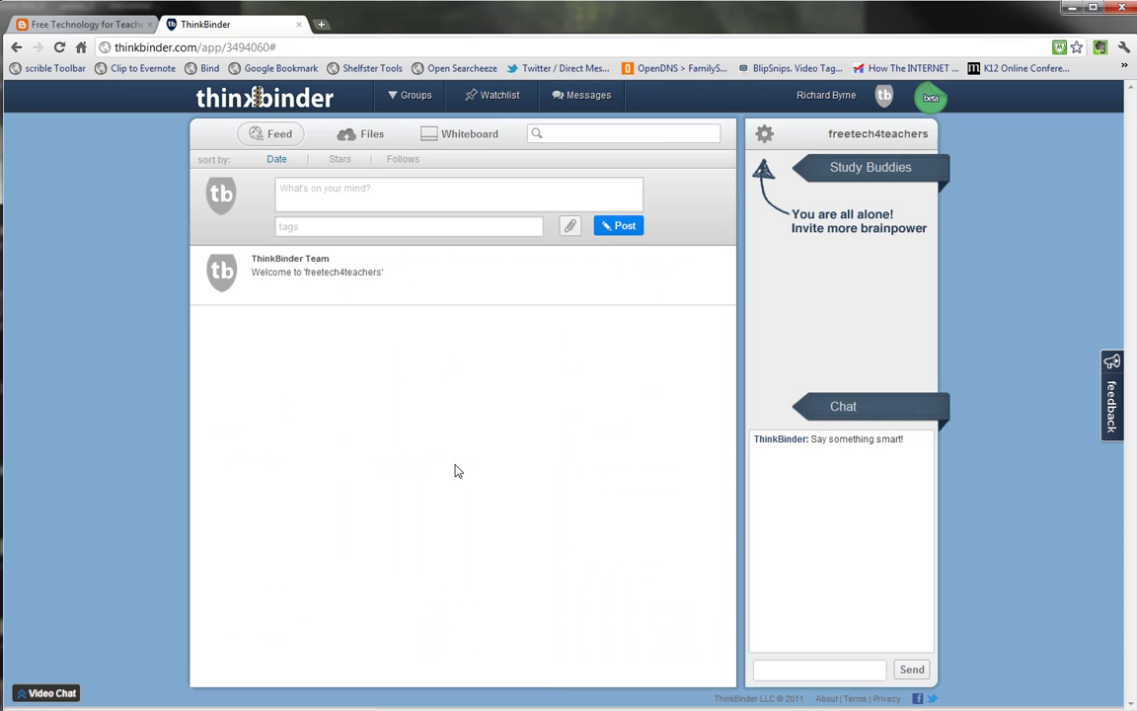
Post 'Hey gang, check this out.' with blobz.png attached, then go to the group whiteboard
left_click(404, 189)
type("Hey ge")
type("ng, check this out.")
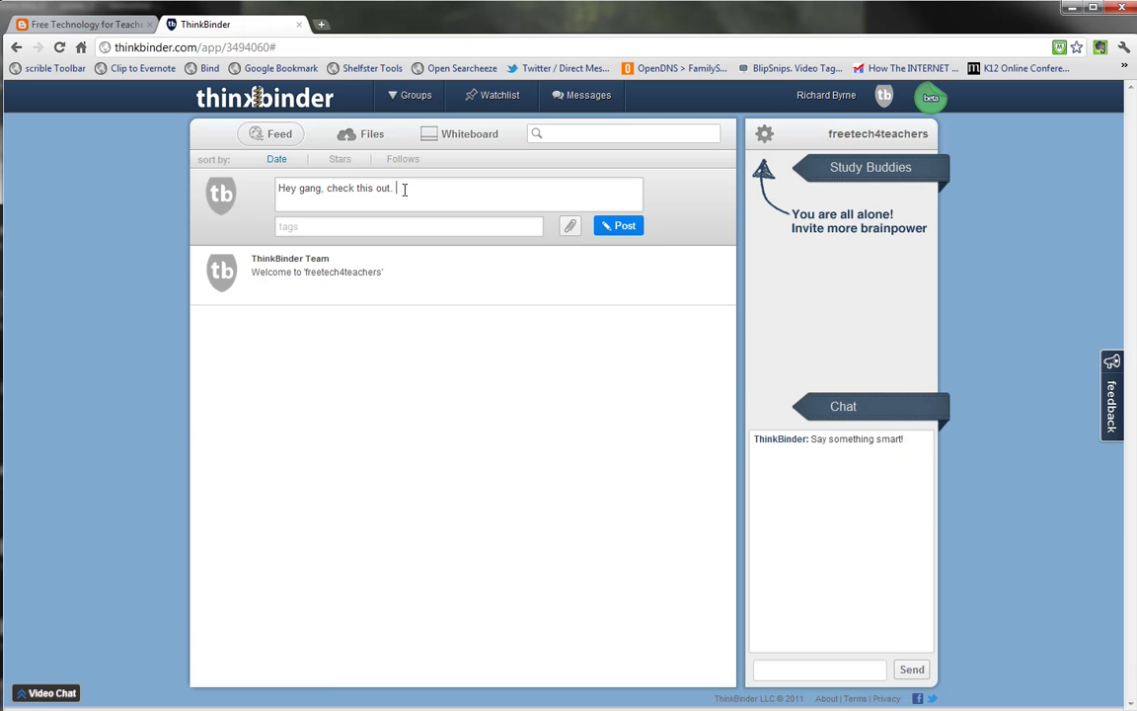
left_click(571, 226)
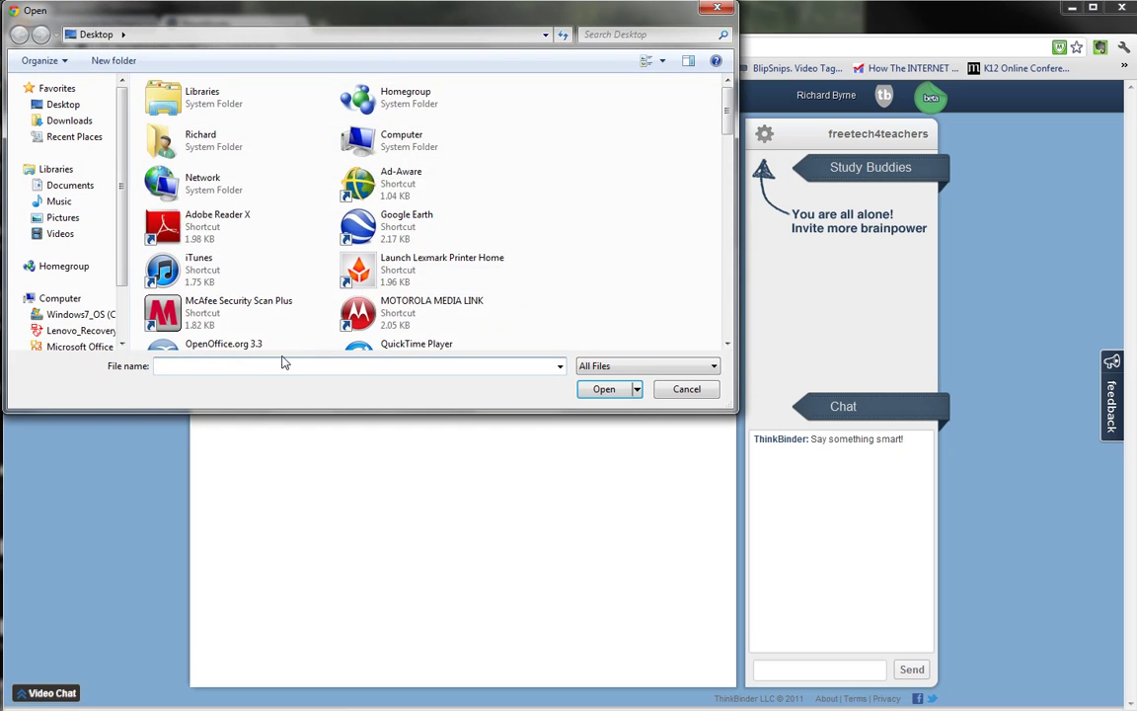
scroll(516, 228, "down", 5)
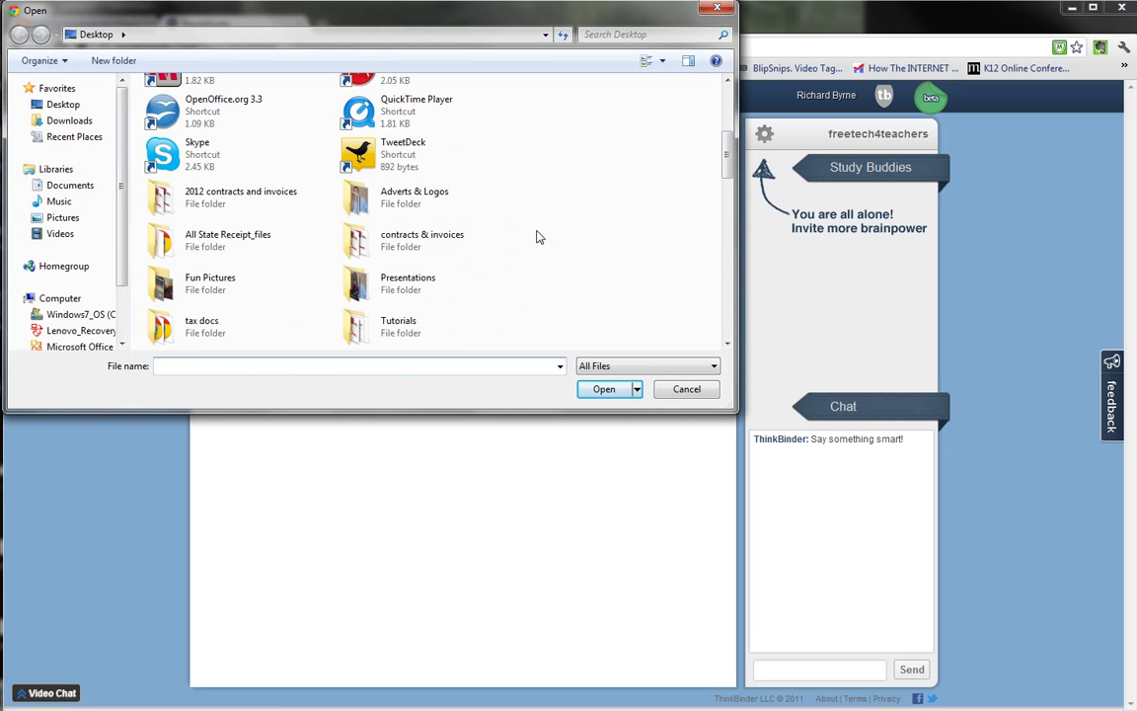
scroll(538, 237, "down", 6)
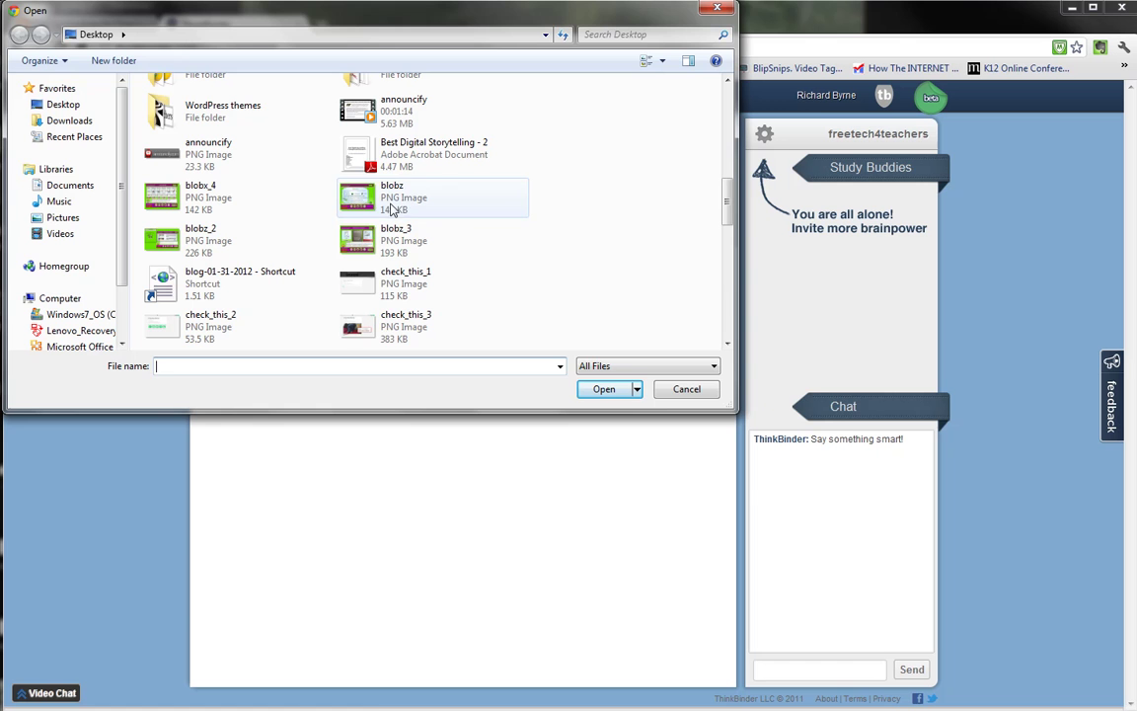
left_click(392, 197)
left_click(608, 389)
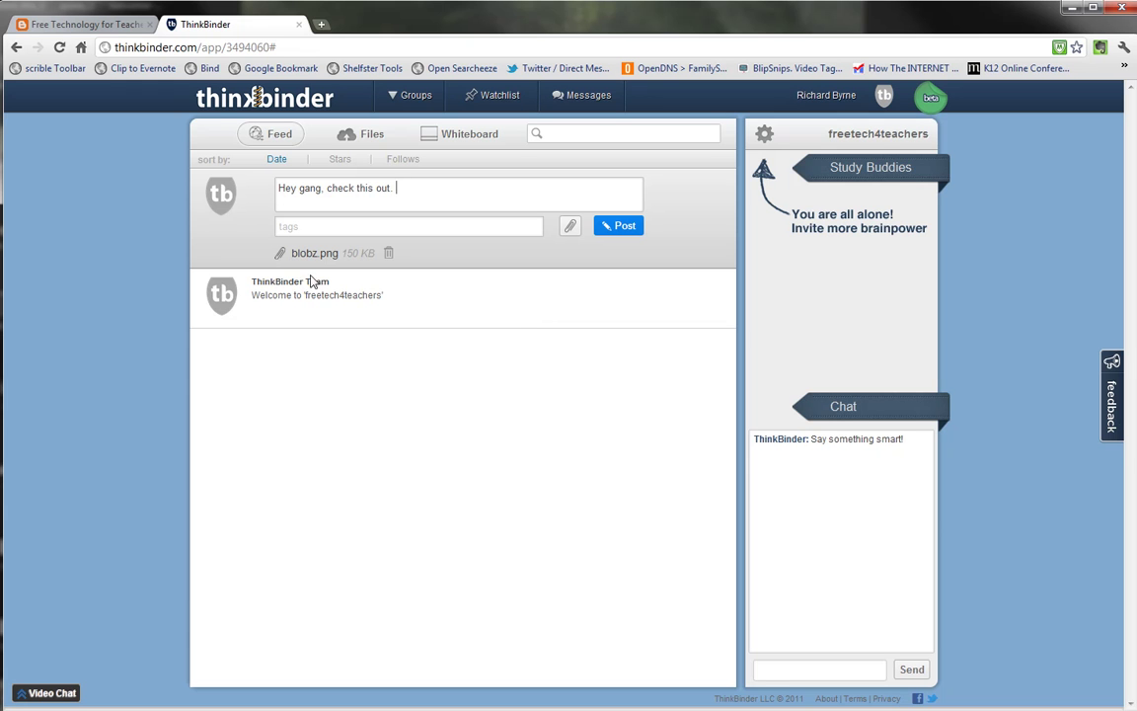
left_click(619, 226)
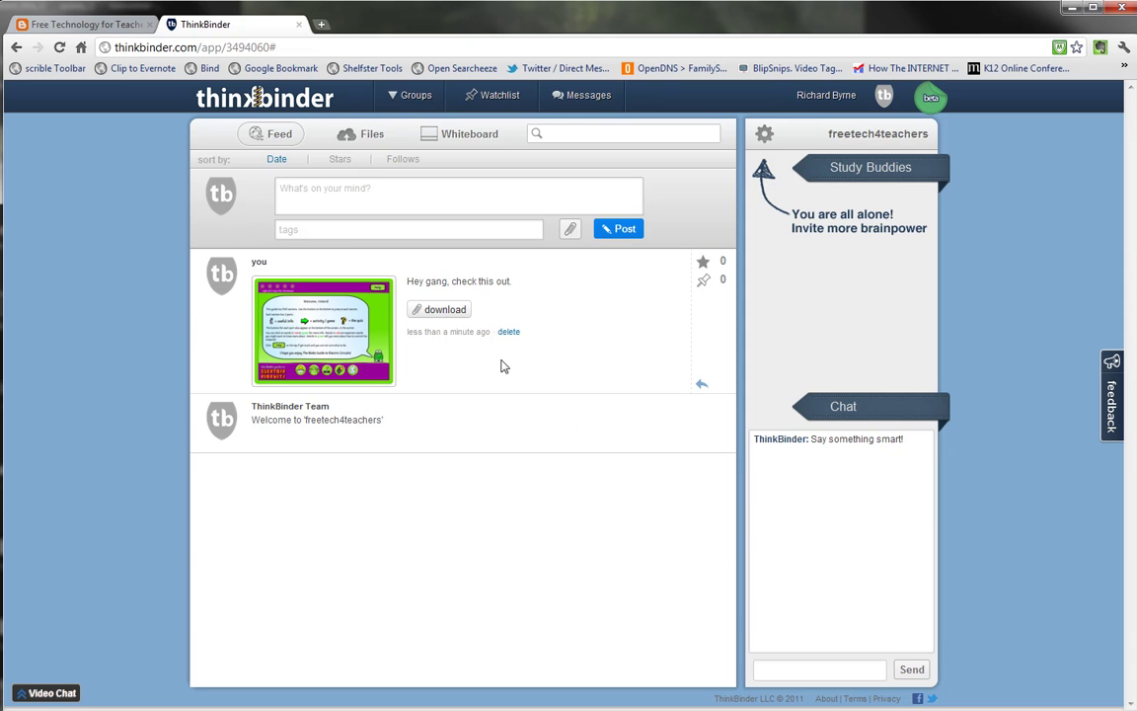
left_click(370, 139)
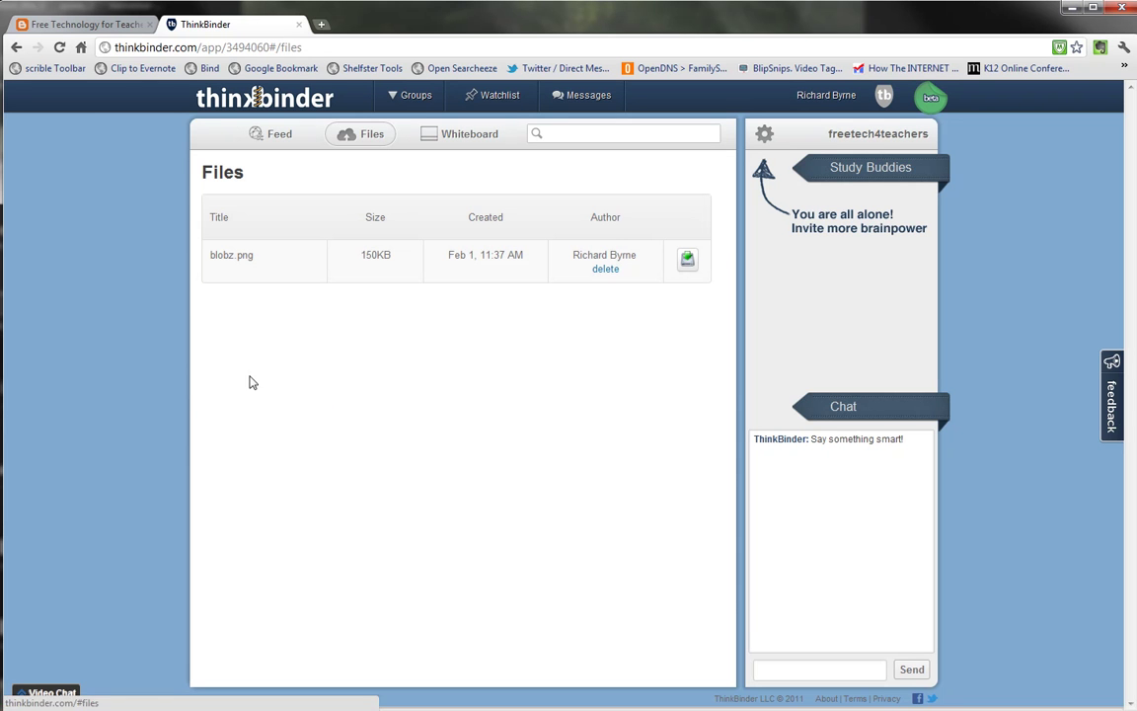
left_click(471, 138)
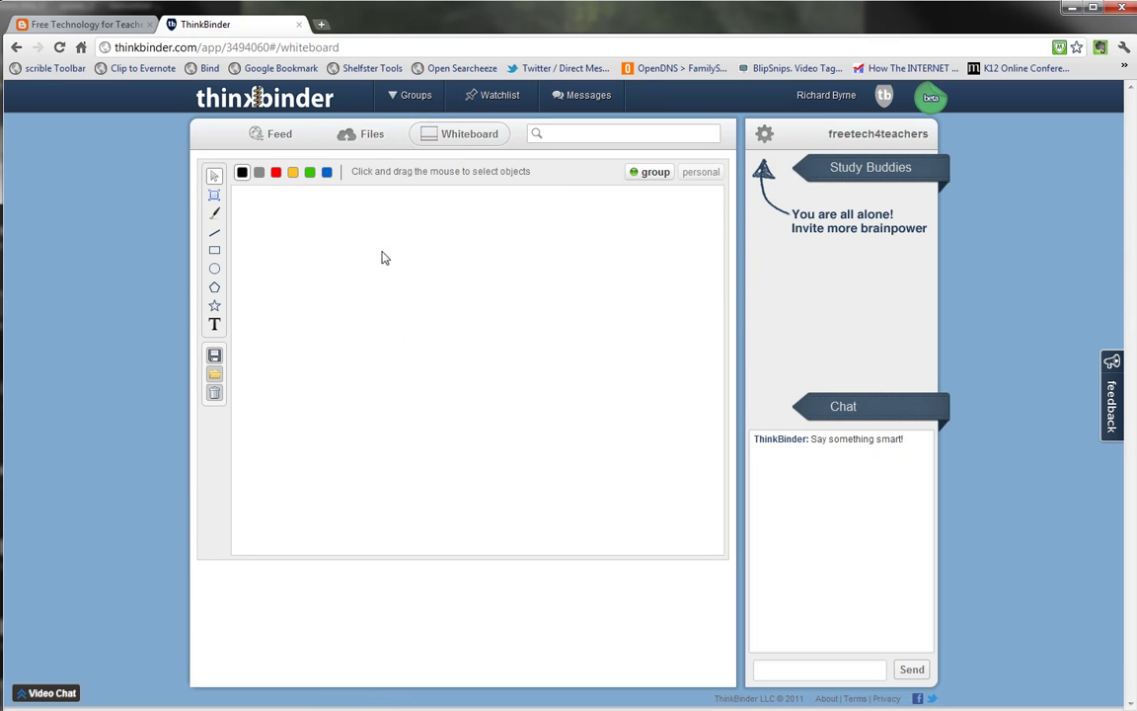
Draw a red freehand stick figure with head, body, two legs and two arms
left_click(276, 173)
left_click(214, 213)
mouse_move(400, 254)
left_mouse_down()
mouse_move(387, 259)
mouse_move(395, 248)
left_mouse_up()
mouse_move(398, 334)
left_mouse_down()
mouse_move(396, 405)
mouse_move(306, 482)
left_mouse_up()
left_click_drag(397, 411, 461, 457)
left_click_drag(402, 369, 444, 346)
left_click_drag(384, 372, 336, 329)
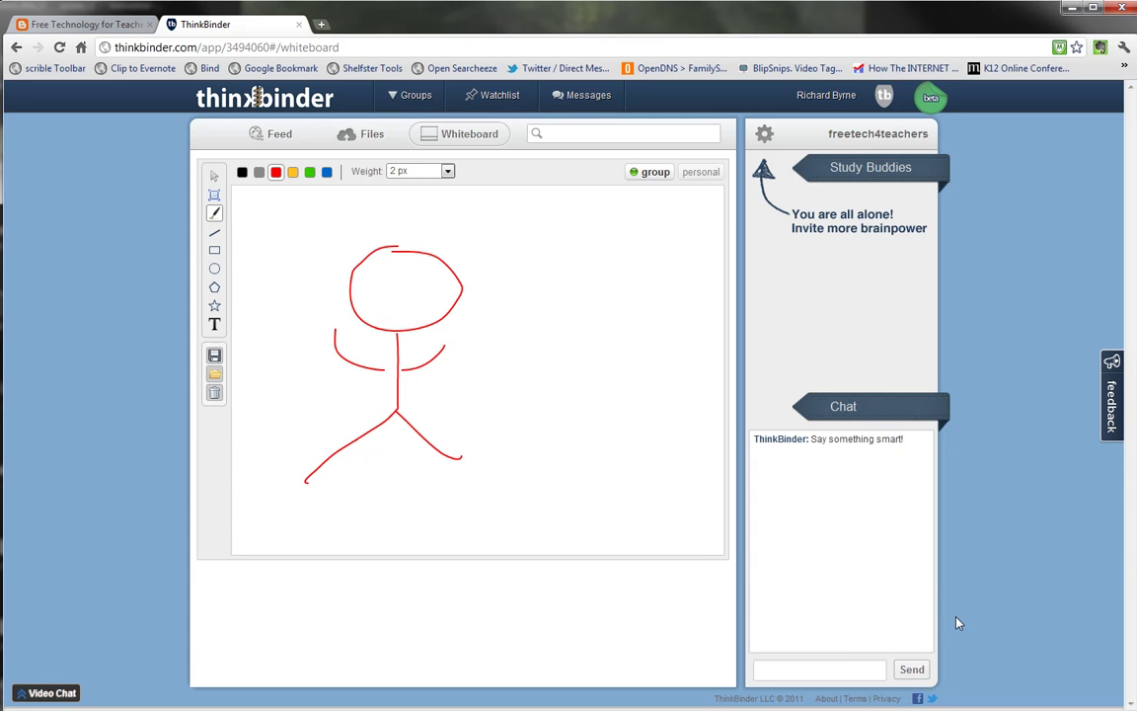
Send 'Will you fix my picture' in the group chat, then toggle the whiteboard to personal and back to group
left_click(814, 666)
type("Will you fix my picture")
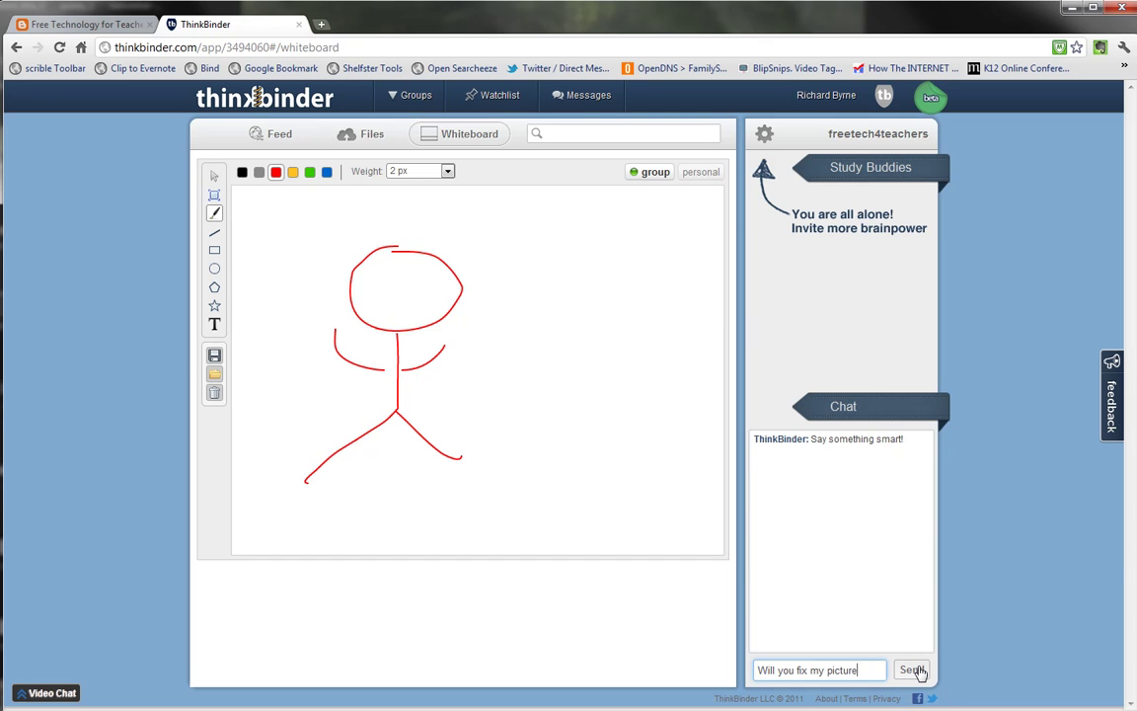
left_click(916, 670)
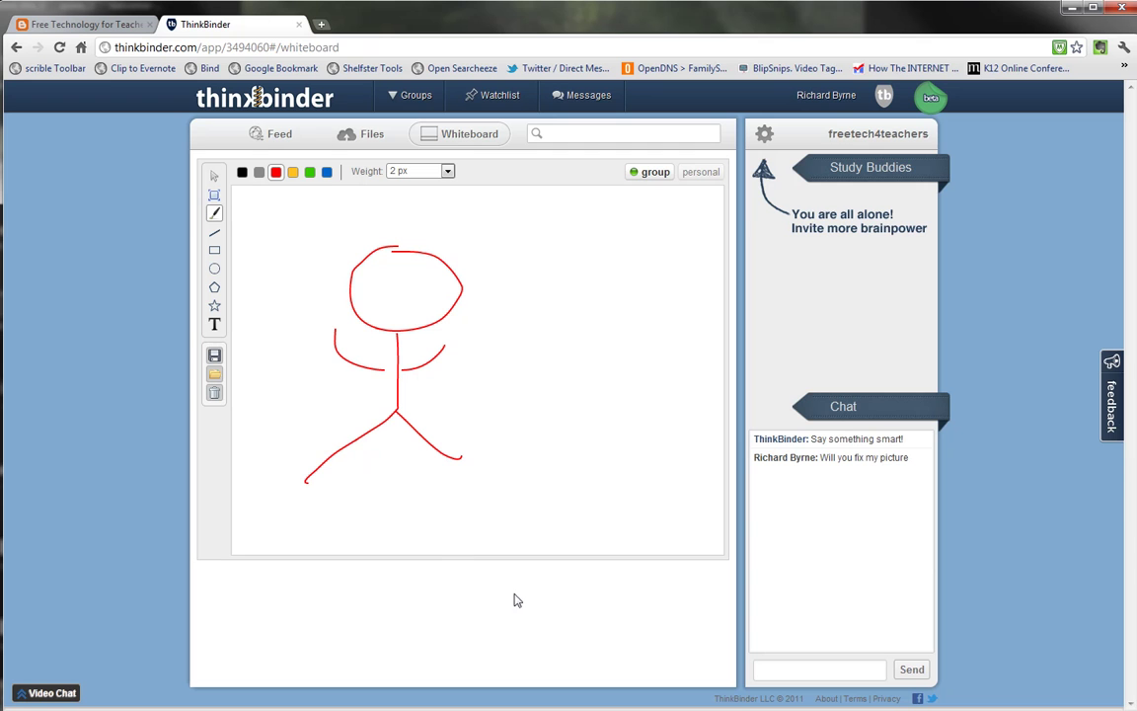
left_click(702, 174)
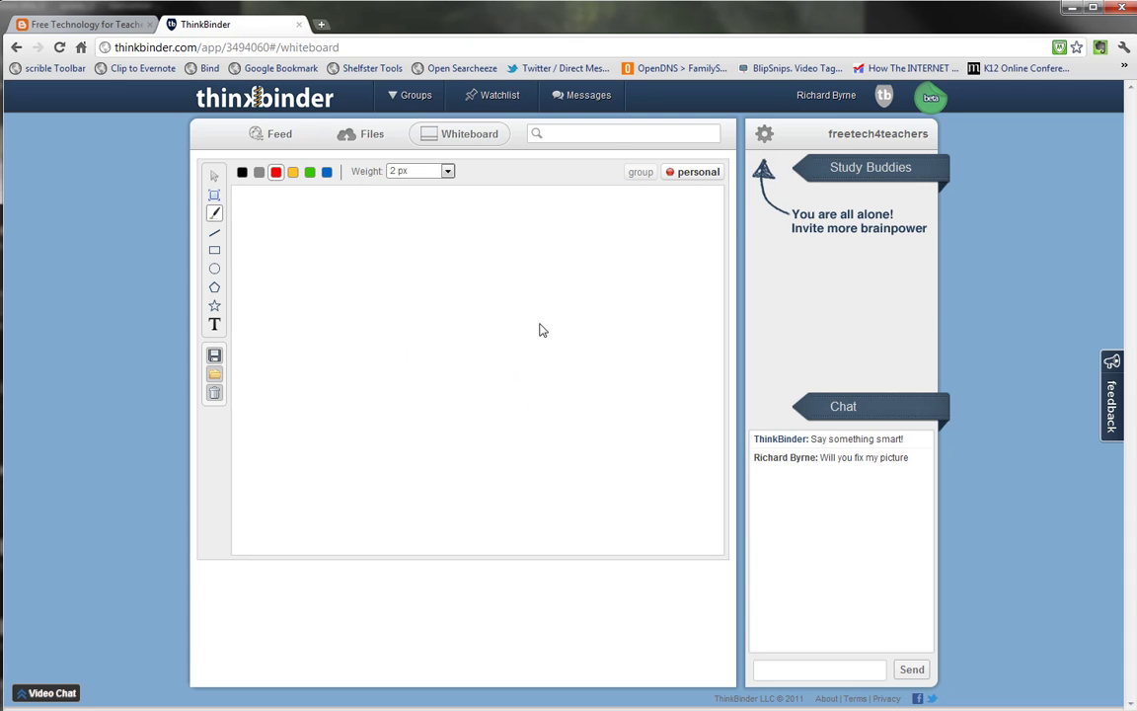
left_click(644, 176)
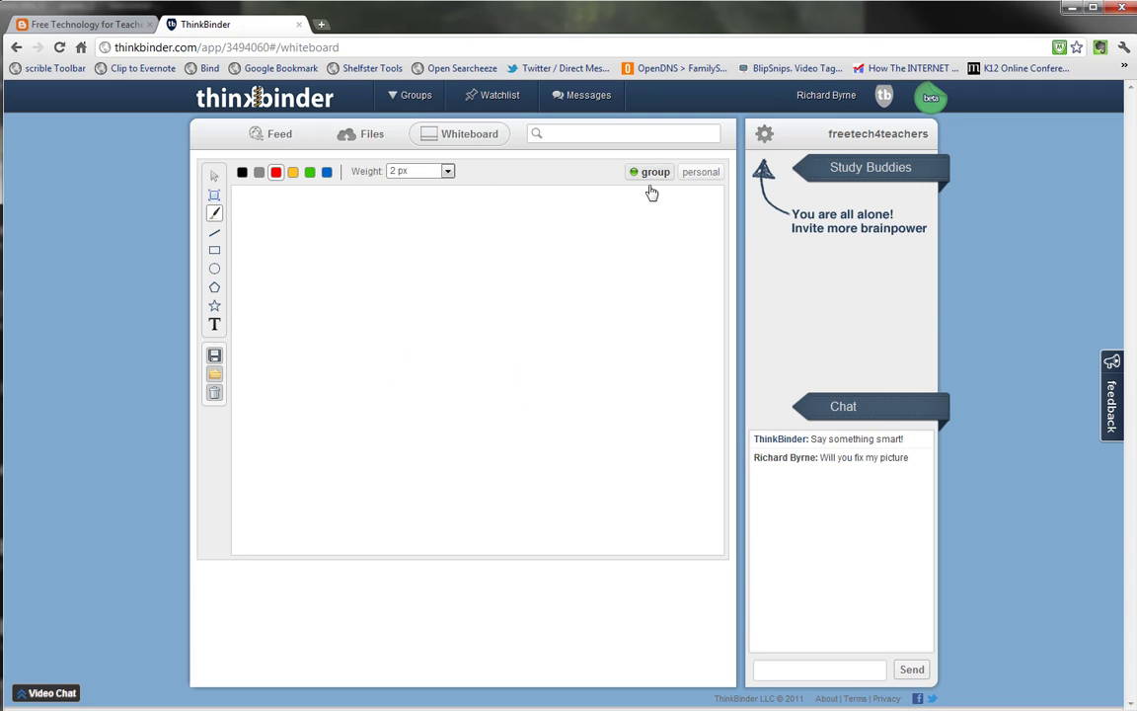
Invite a peer to the group by entering their e-mail address, then close the invite window
left_click(765, 138)
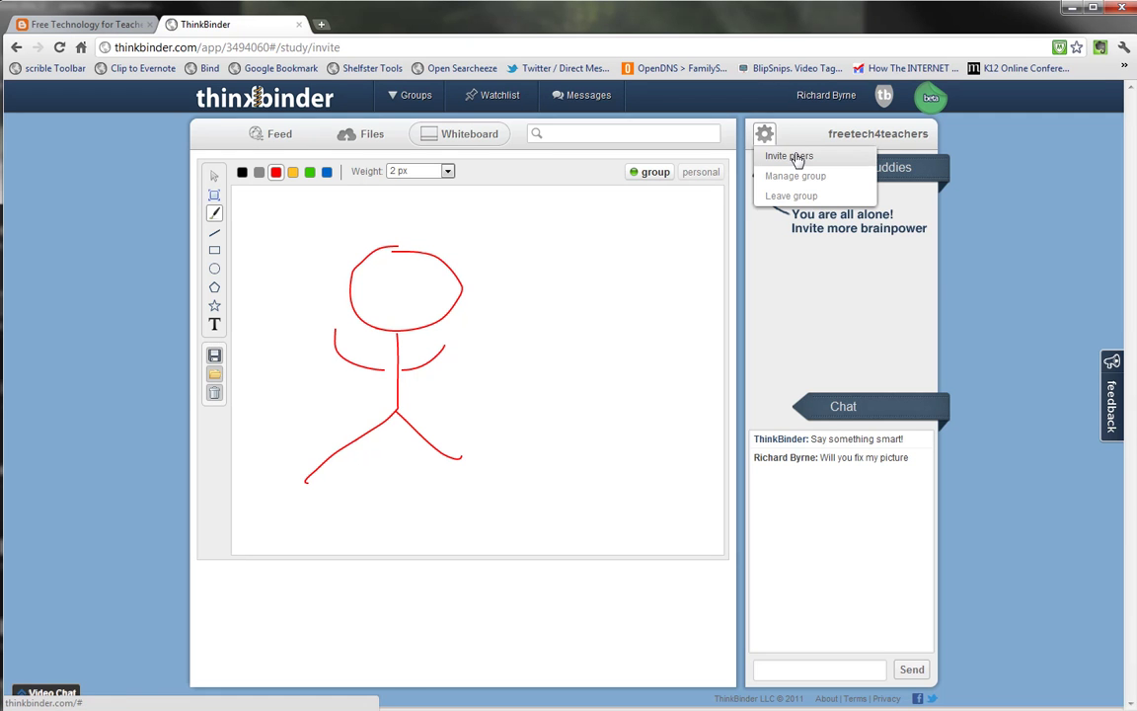
left_click(796, 156)
left_click(549, 223)
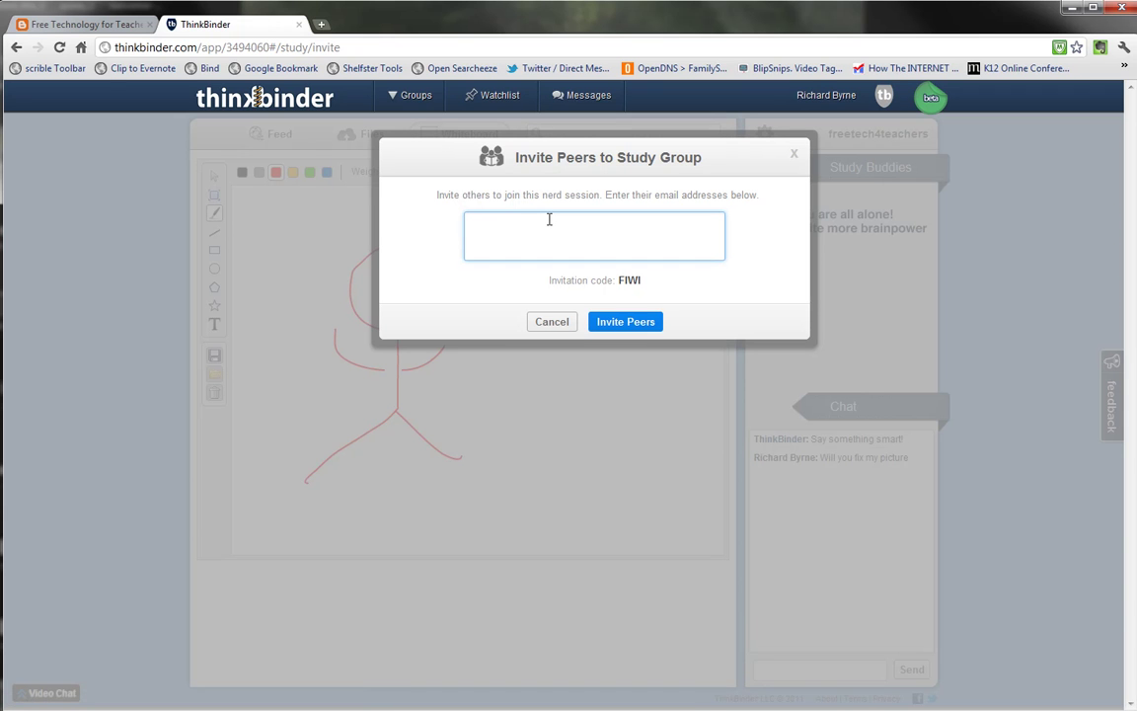
left_click(628, 325)
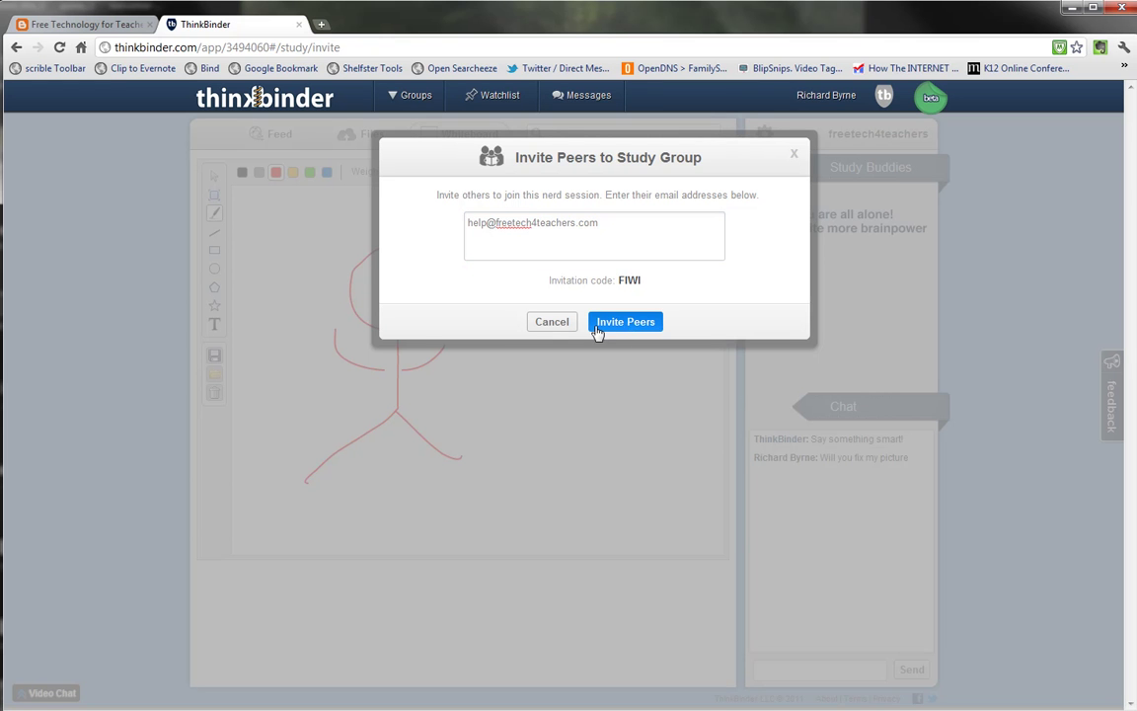
left_click(794, 154)
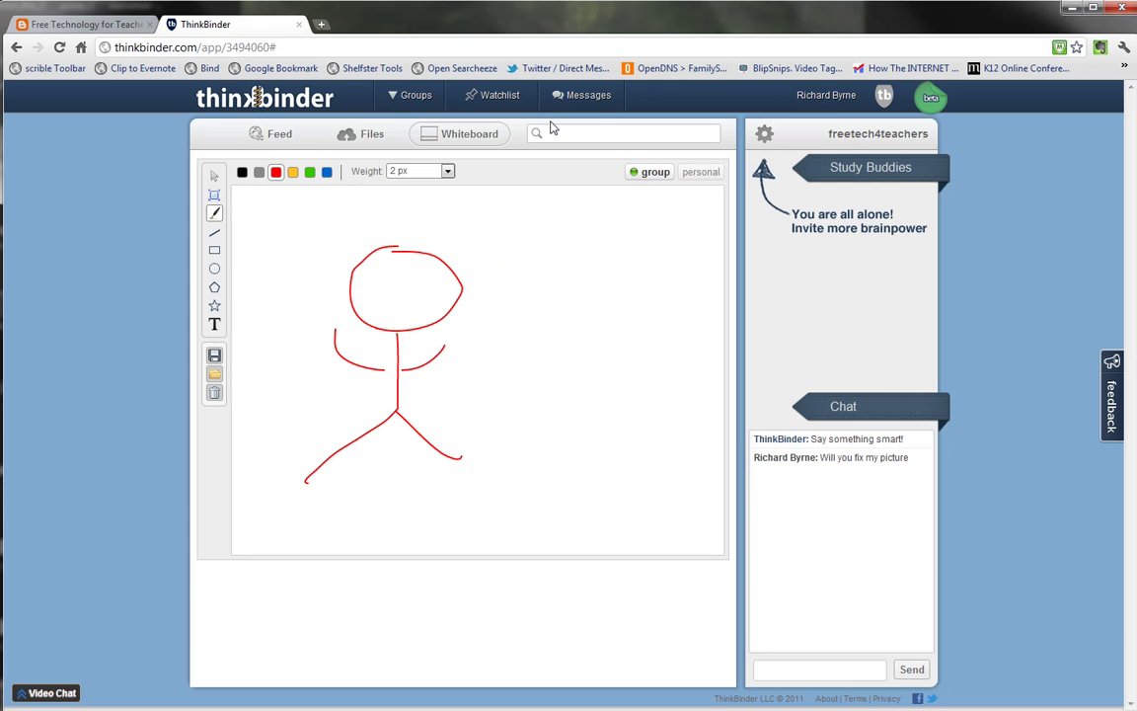
Show the Groups list with freetech4teachers and the create or join options
left_click(407, 109)
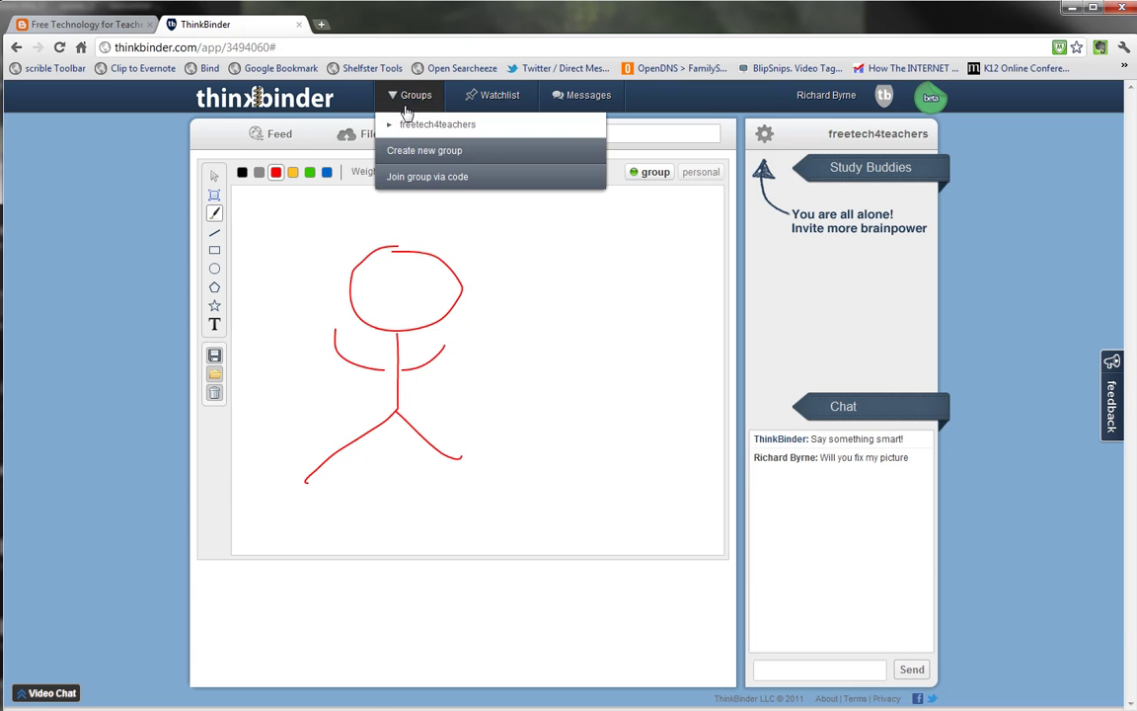